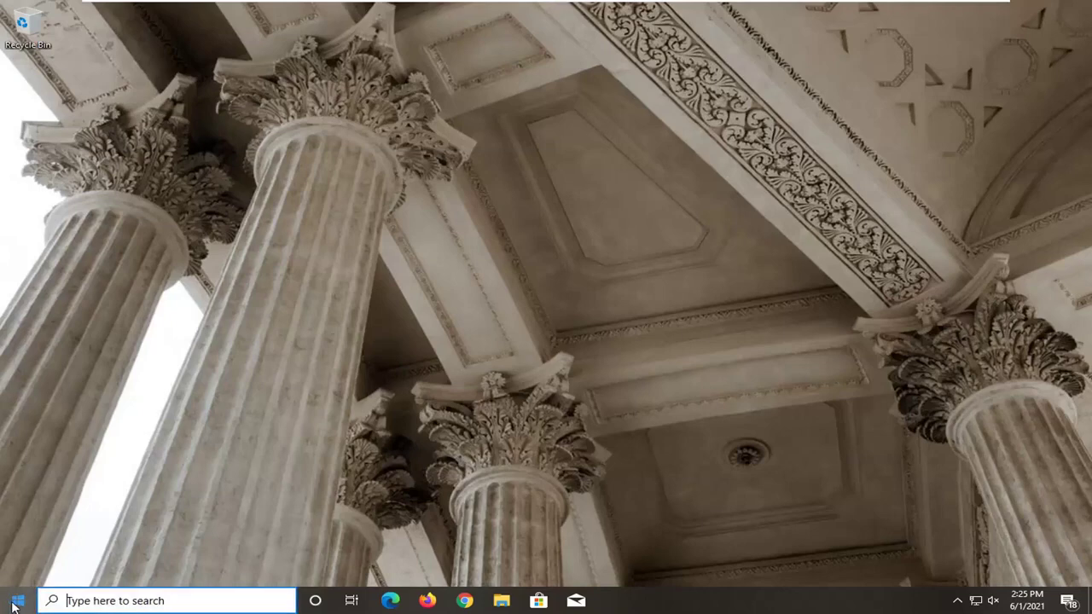
Step: Open Advanced display settings to confirm Display 1 on VMware SVGA 3D at 1440 × 900, 60 Hz
{"action": "left_click", "coordinate": [18, 600]}
{"action": "mouse_move", "coordinate": [18, 538]}
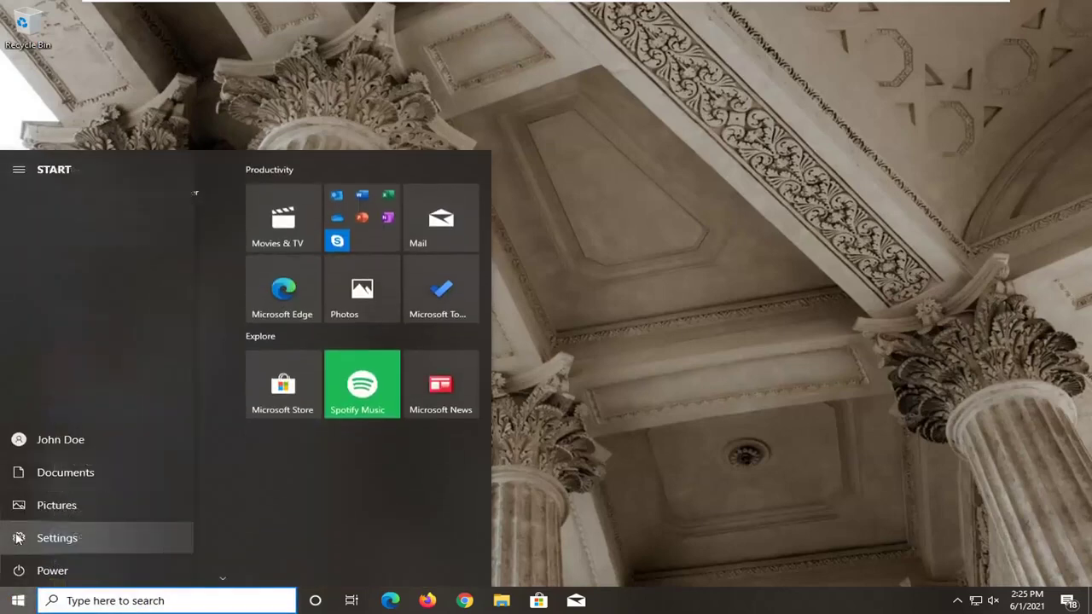
{"action": "left_click", "coordinate": [68, 539]}
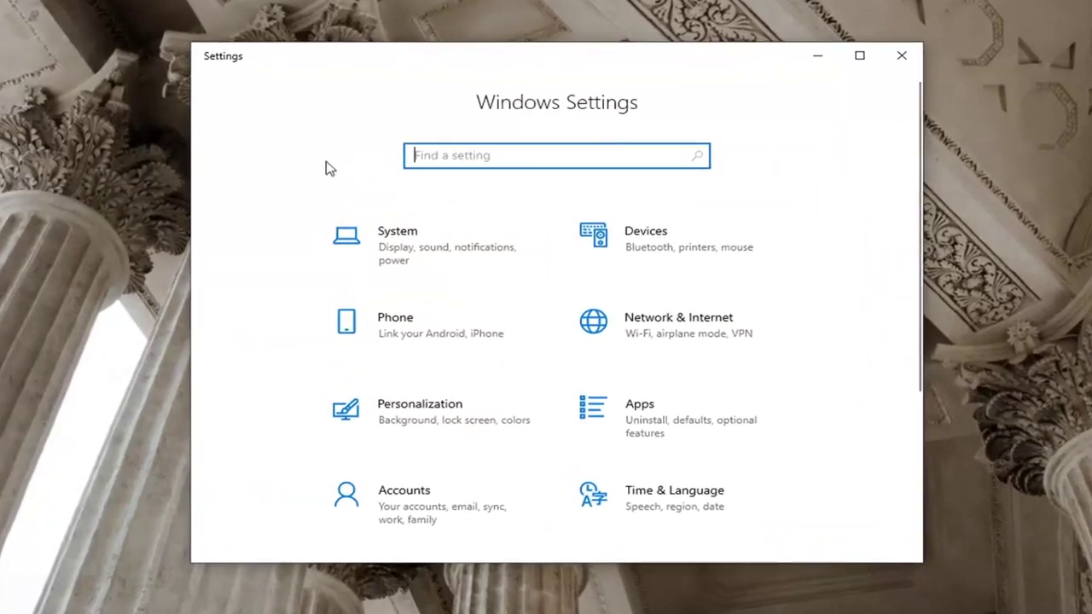
{"action": "left_click", "coordinate": [392, 260]}
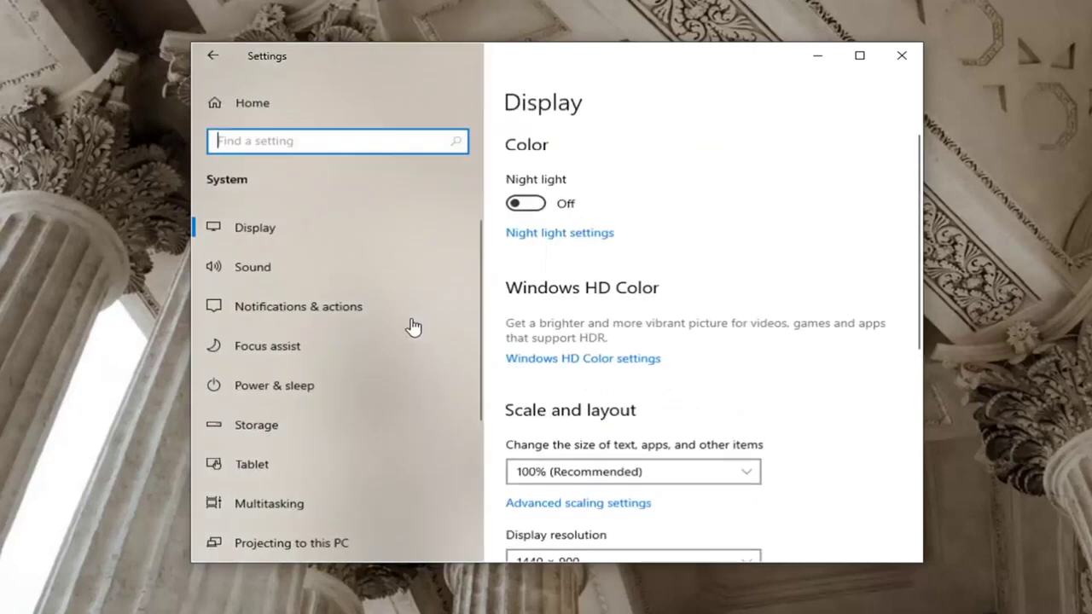
{"action": "left_click", "coordinate": [255, 233]}
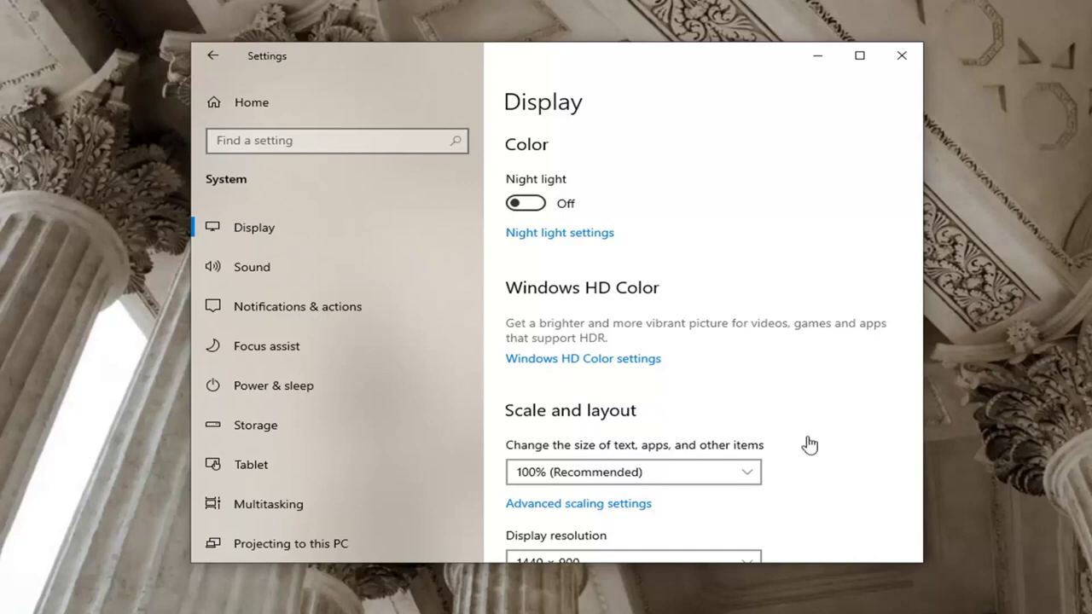
{"action": "scroll", "coordinate": [682, 427], "scroll_direction": "down", "scroll_amount": 1}
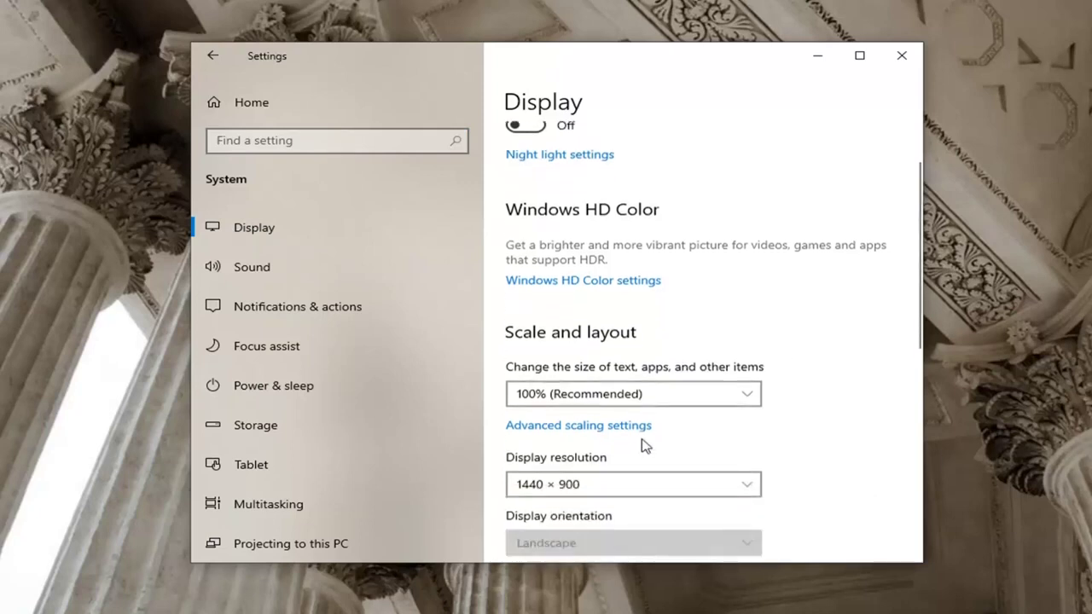
{"action": "scroll", "coordinate": [635, 445], "scroll_direction": "down", "scroll_amount": 2}
{"action": "scroll", "coordinate": [648, 422], "scroll_direction": "down", "scroll_amount": 2}
{"action": "left_click", "coordinate": [574, 404]}
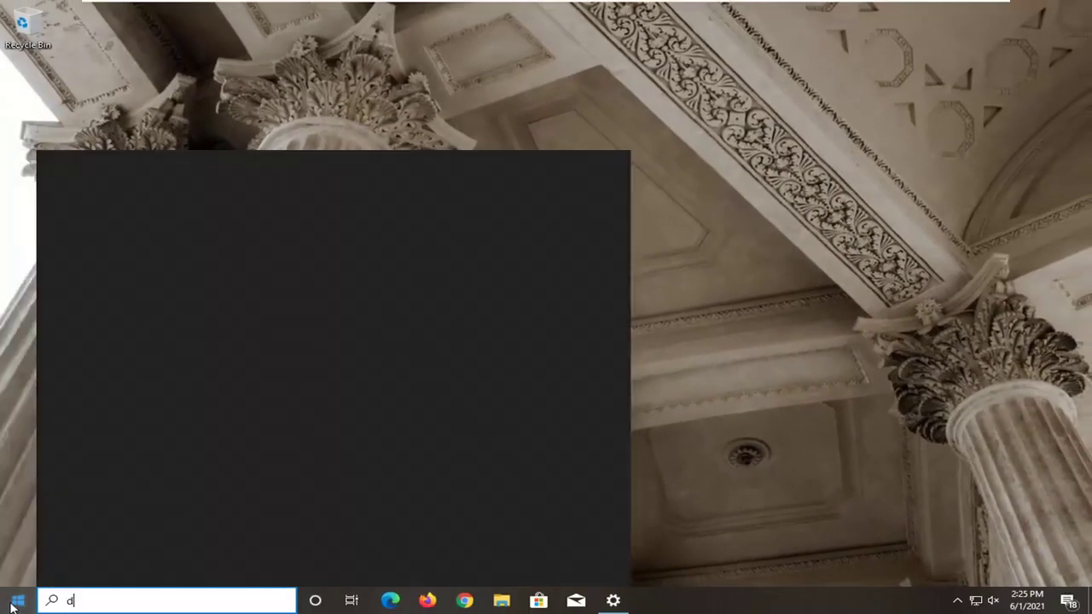
Step: Launch Device Manager from search, collapse Other devices and expand Display adapters to show VMware SVGA 3D
{"action": "type", "text": "evice manager"}
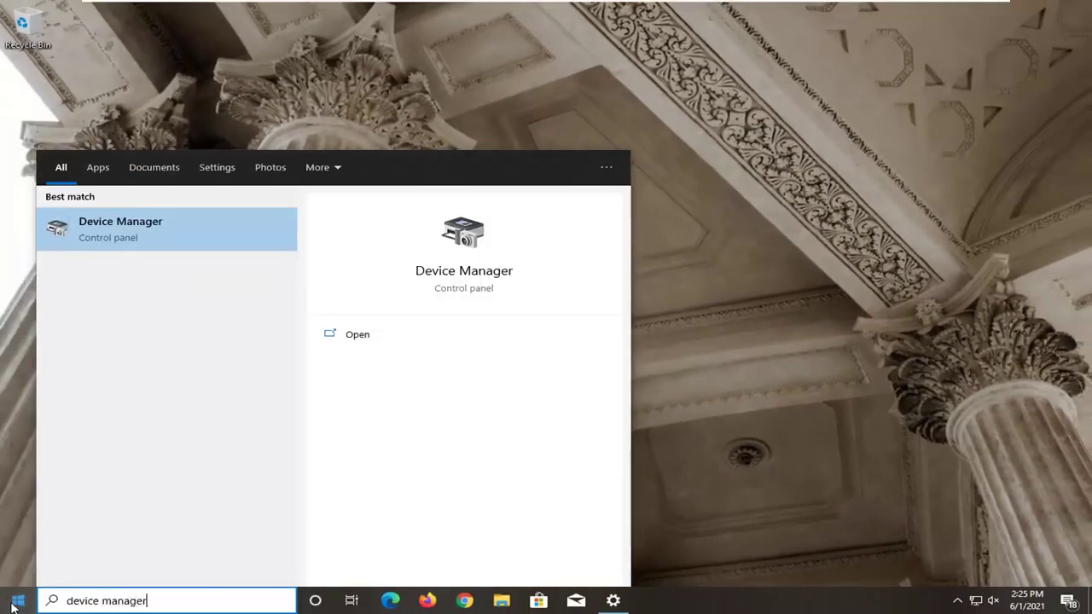
{"action": "left_click", "coordinate": [120, 229]}
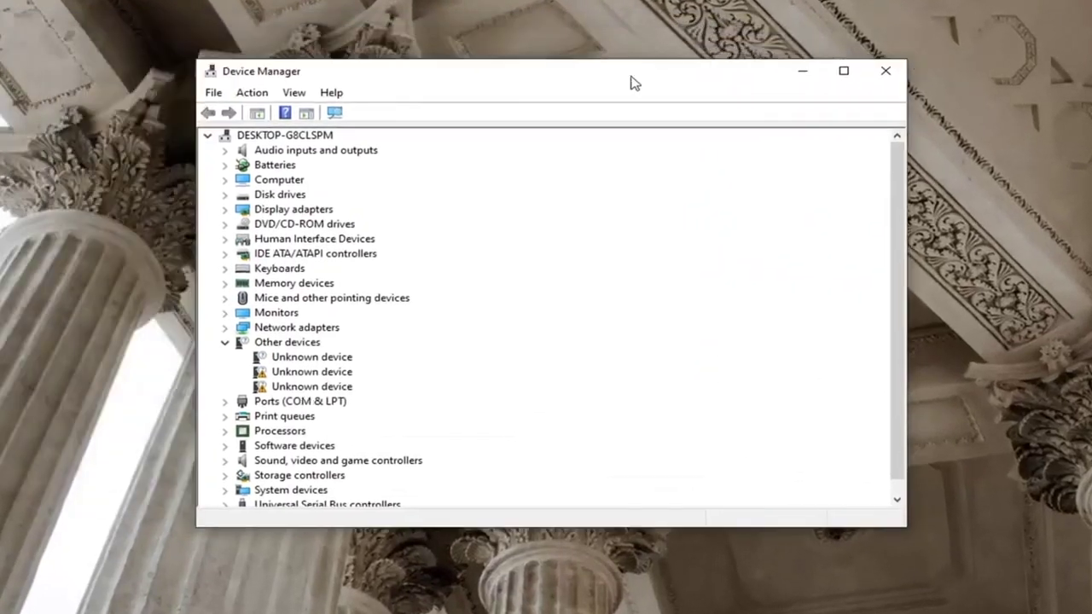
{"action": "left_click", "coordinate": [250, 348]}
{"action": "double_click", "coordinate": [290, 213]}
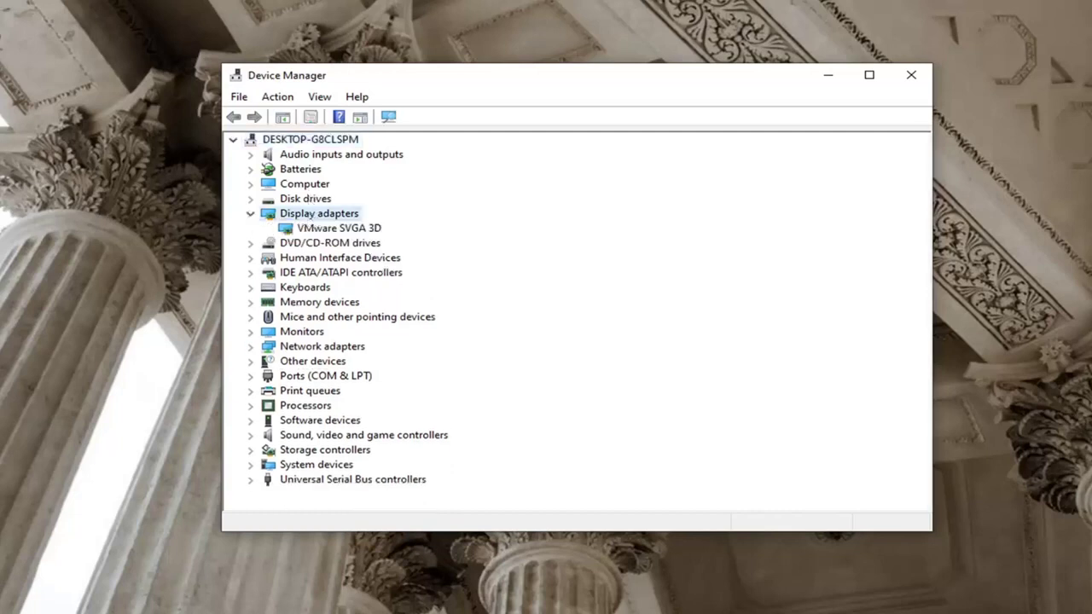
Step: Reinstall the VMware SVGA 3D driver, picking it from the drivers already on the computer
{"action": "right_click", "coordinate": [339, 230]}
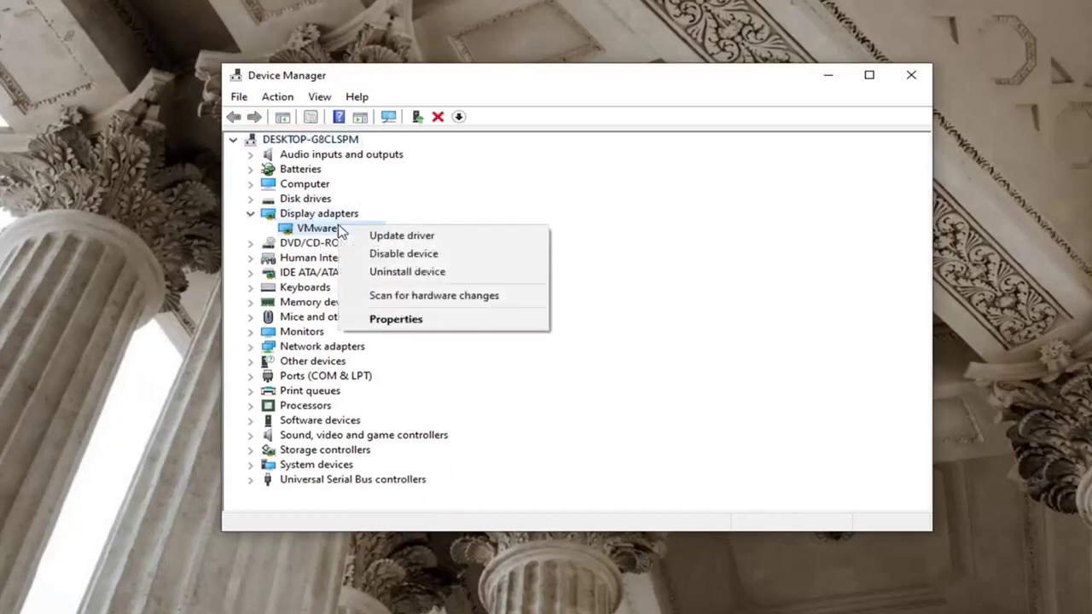
{"action": "left_click", "coordinate": [379, 234]}
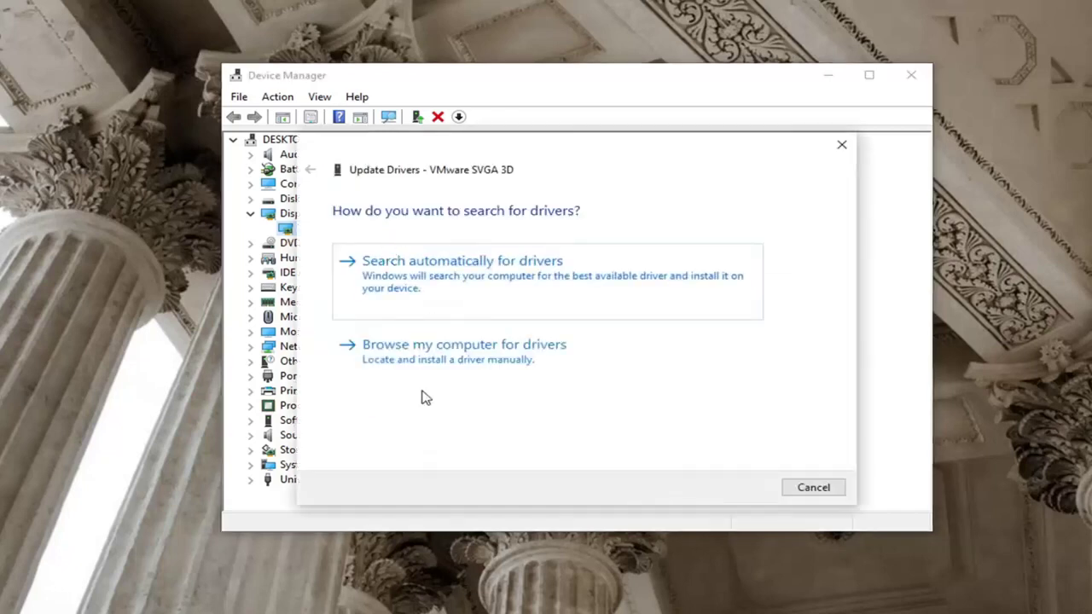
{"action": "left_click", "coordinate": [455, 361]}
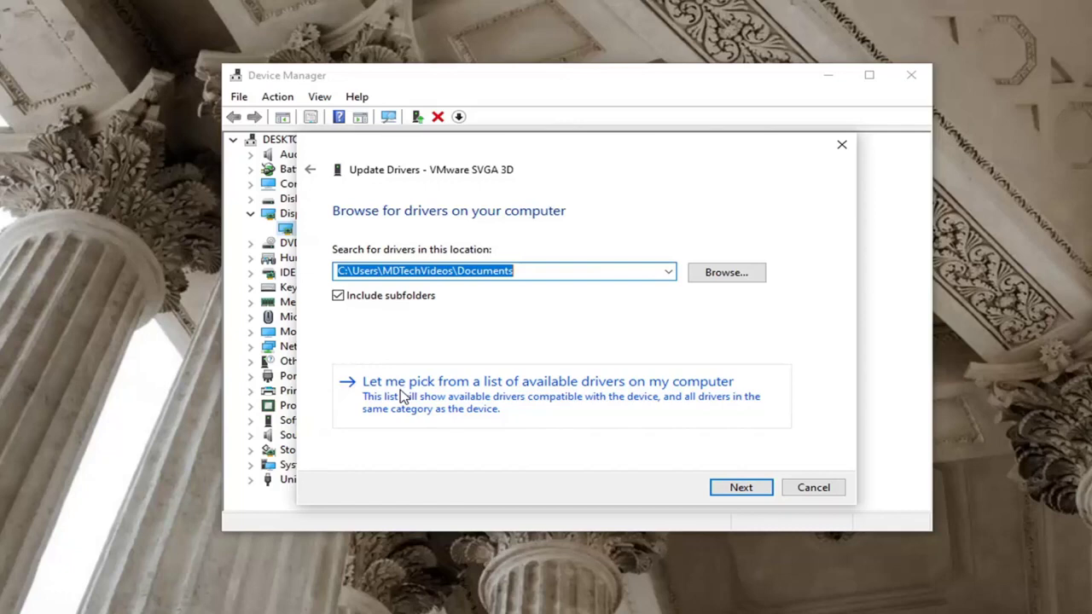
{"action": "left_click", "coordinate": [616, 394]}
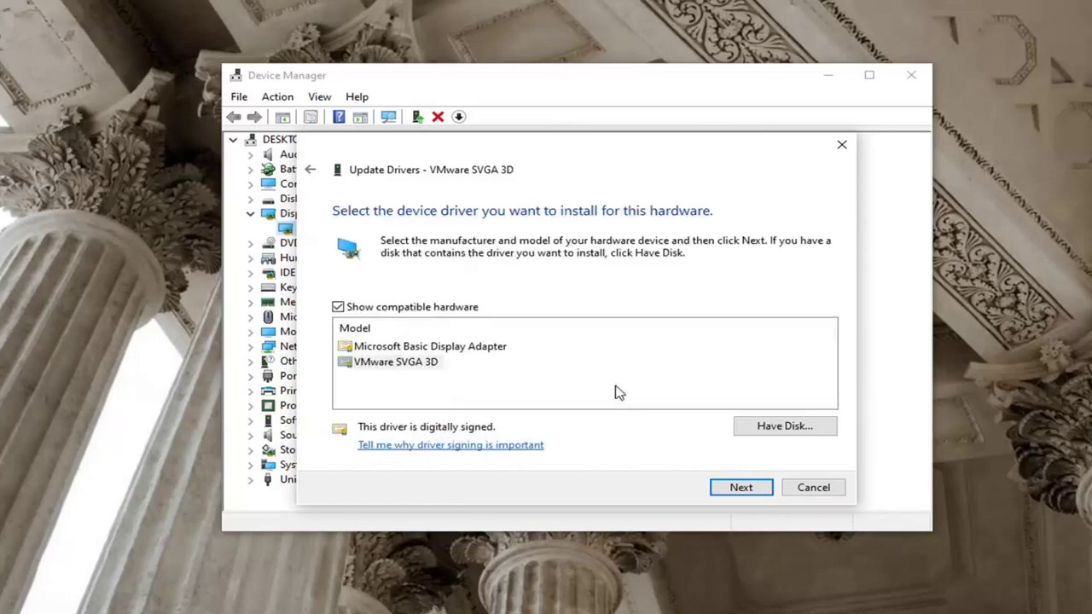
{"action": "left_click", "coordinate": [395, 366]}
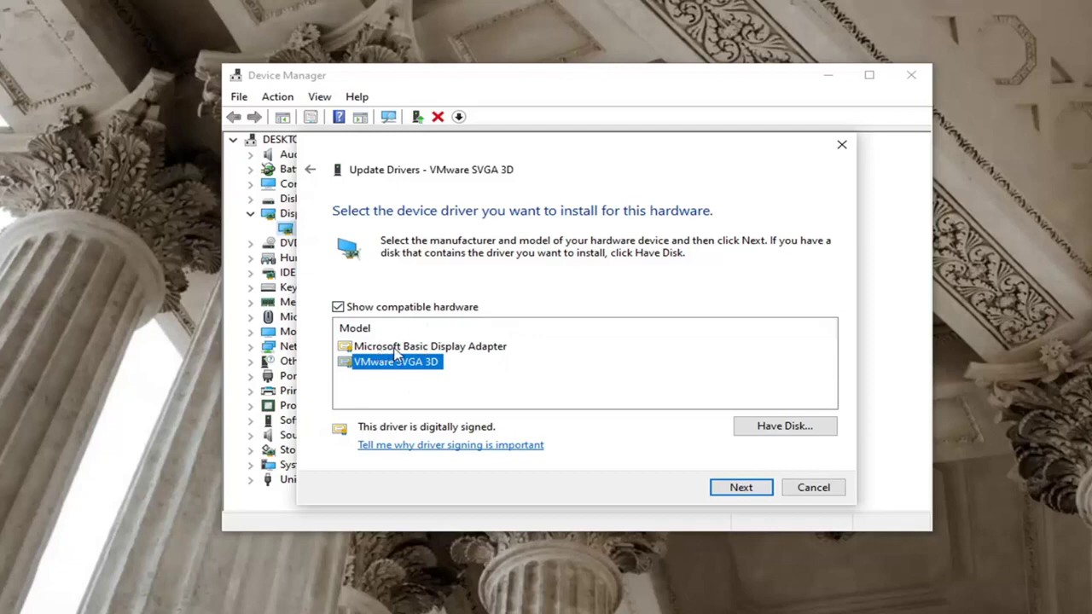
{"action": "left_click", "coordinate": [469, 348]}
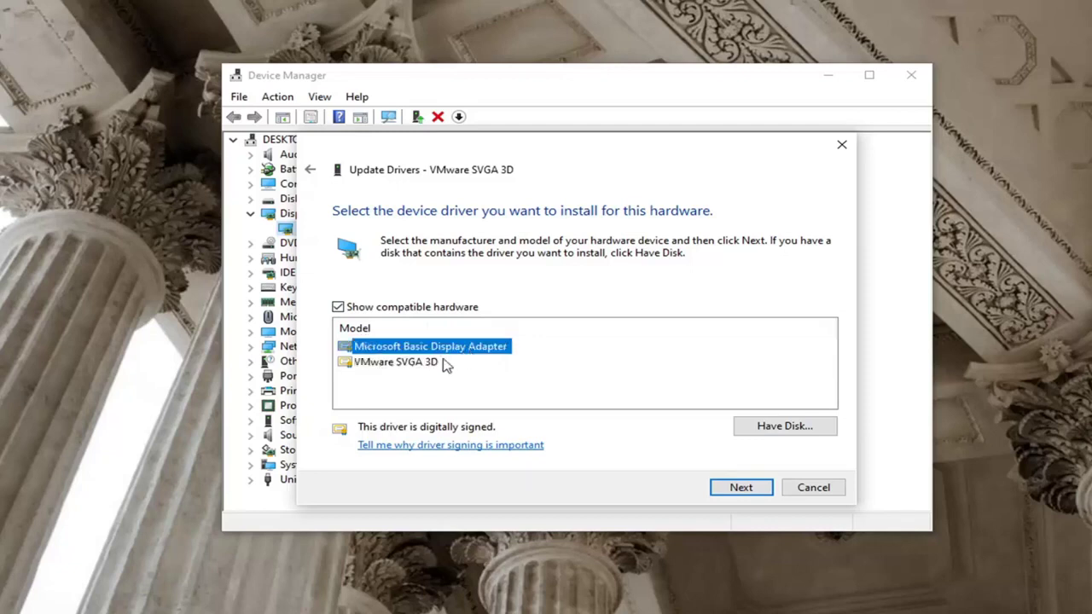
{"action": "left_click", "coordinate": [380, 369]}
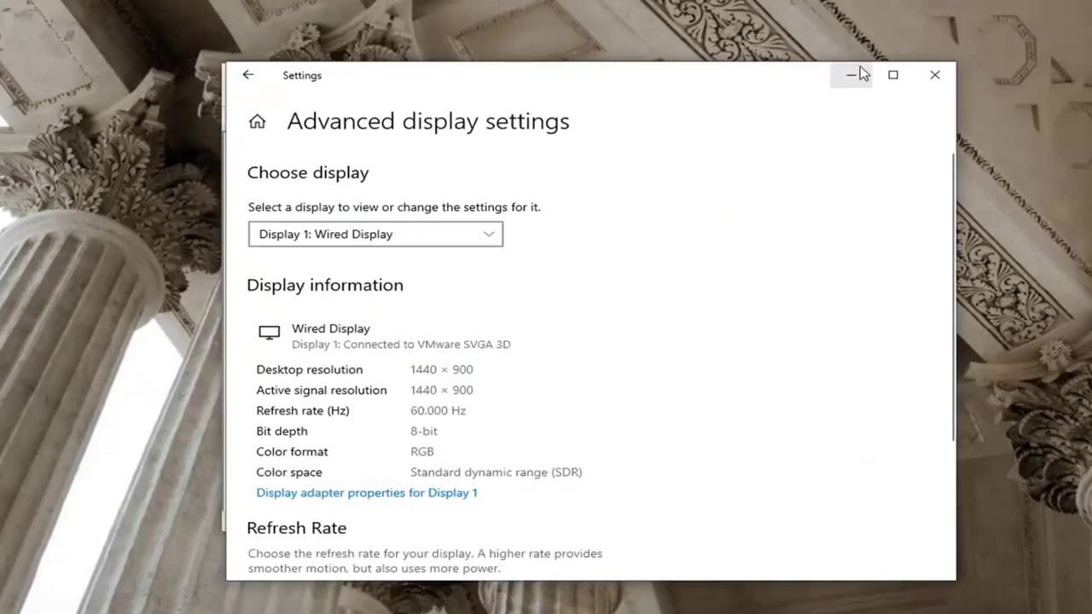
{"action": "left_click", "coordinate": [859, 75]}
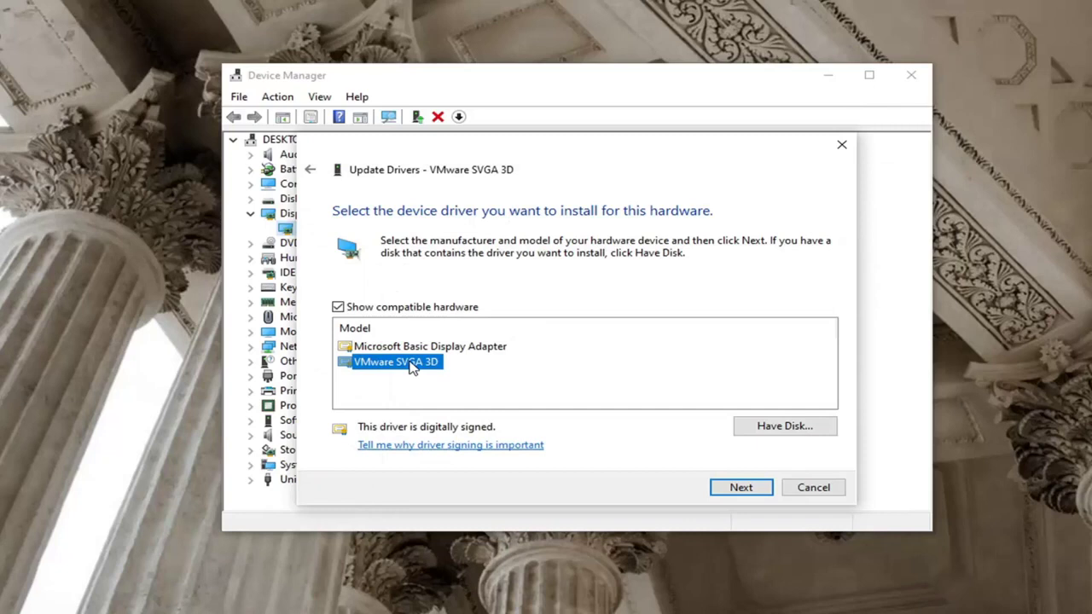
{"action": "left_click", "coordinate": [724, 487]}
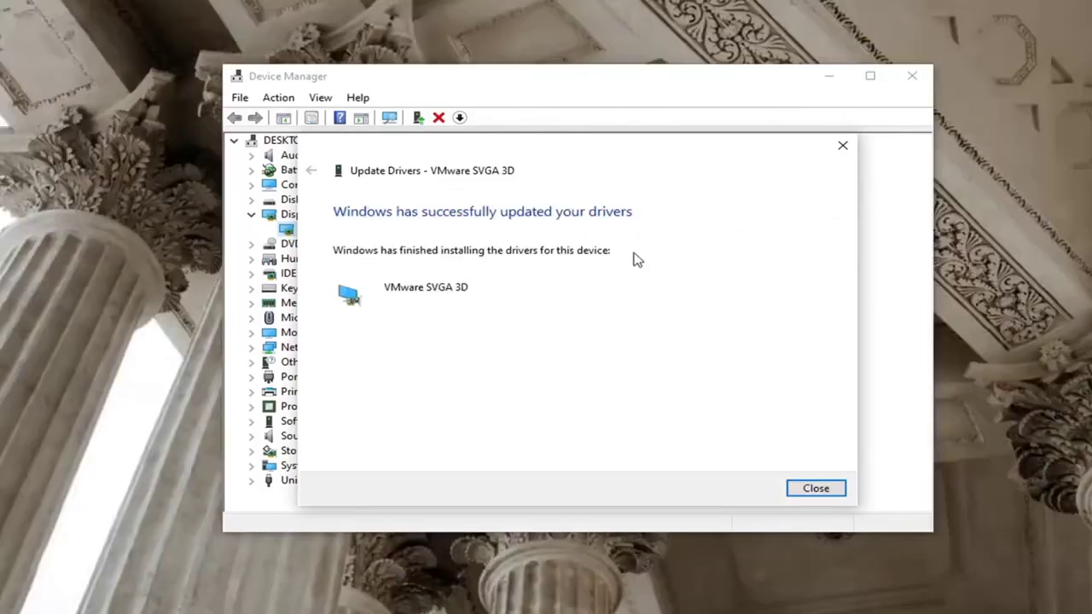
{"action": "left_click", "coordinate": [803, 488]}
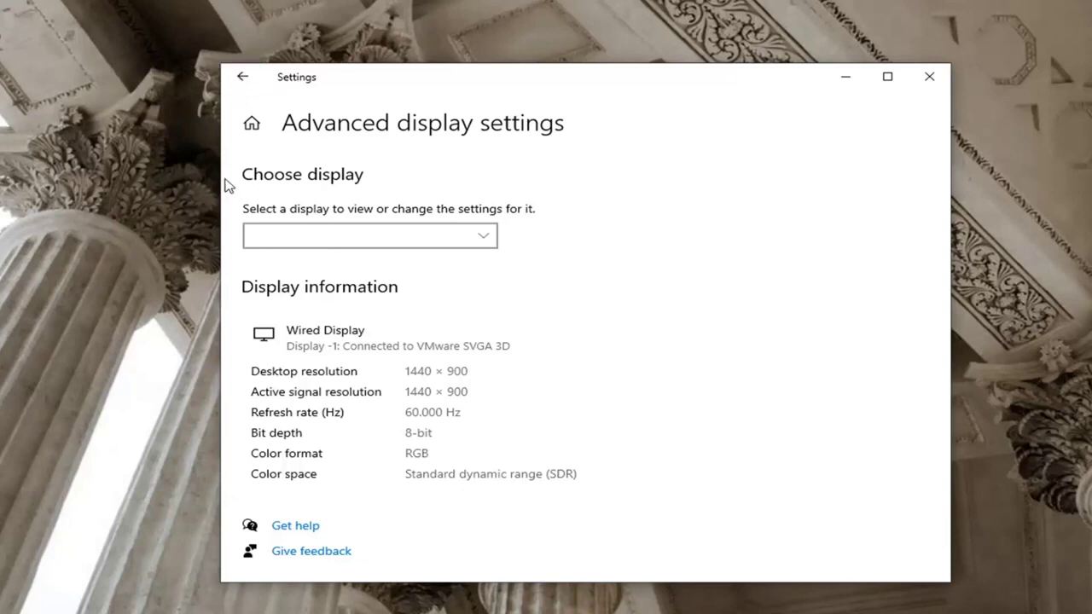
Step: Go from the Settings home to the Ease of Access display options
{"action": "left_click", "coordinate": [241, 76]}
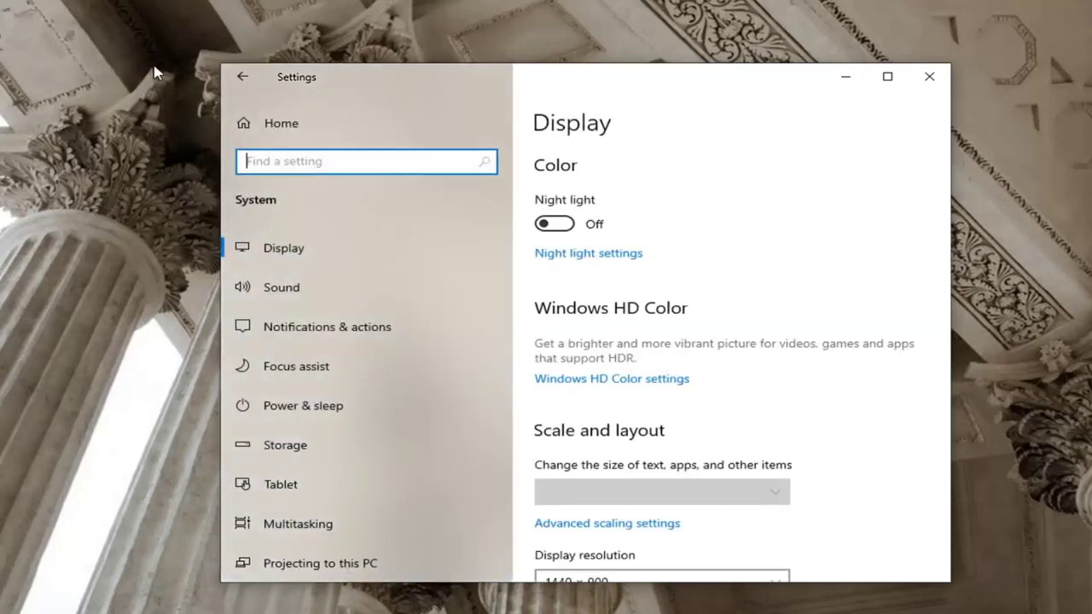
{"action": "left_click", "coordinate": [243, 77]}
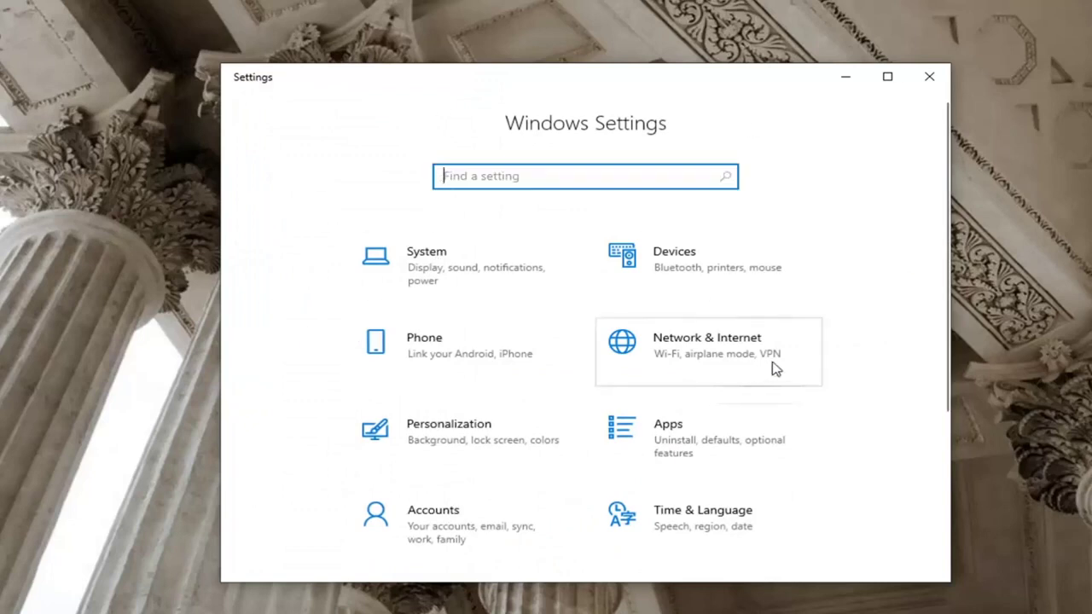
{"action": "scroll", "coordinate": [817, 326], "scroll_direction": "down", "scroll_amount": 2}
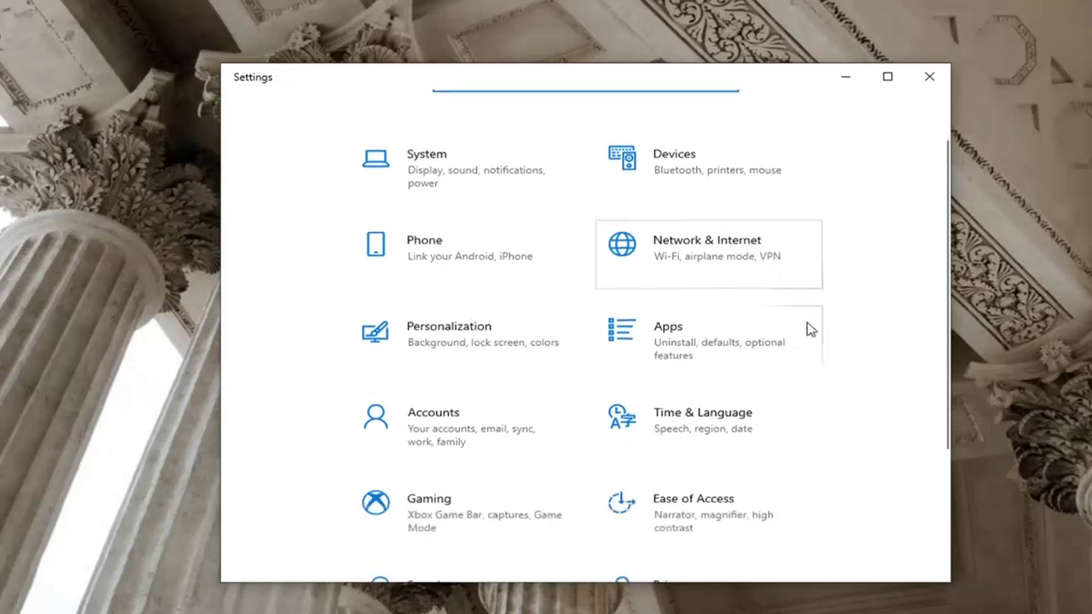
{"action": "scroll", "coordinate": [807, 324], "scroll_direction": "down", "scroll_amount": 2}
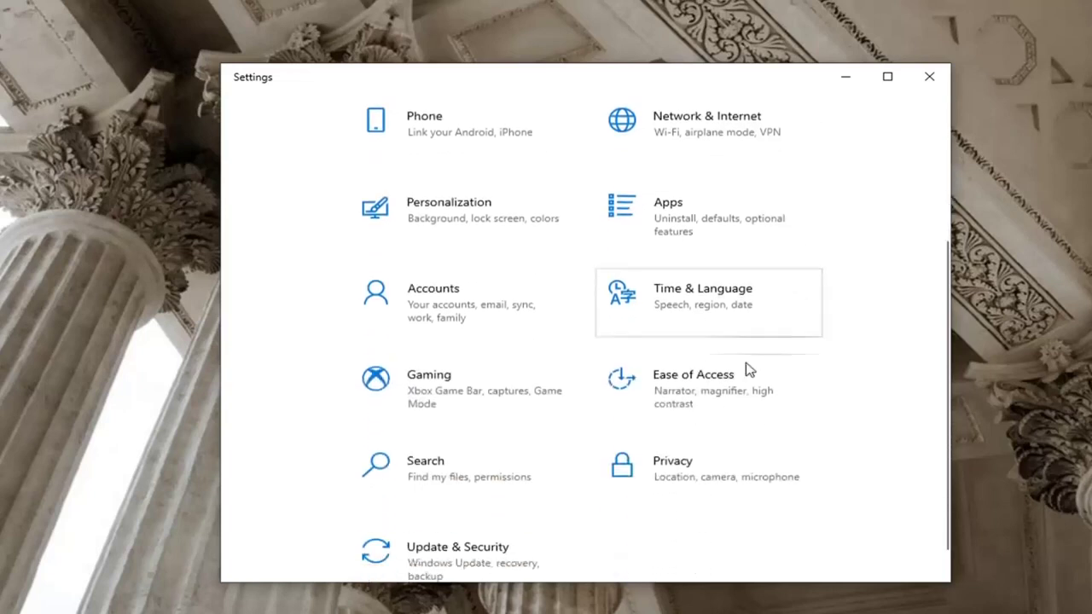
{"action": "left_click", "coordinate": [706, 404]}
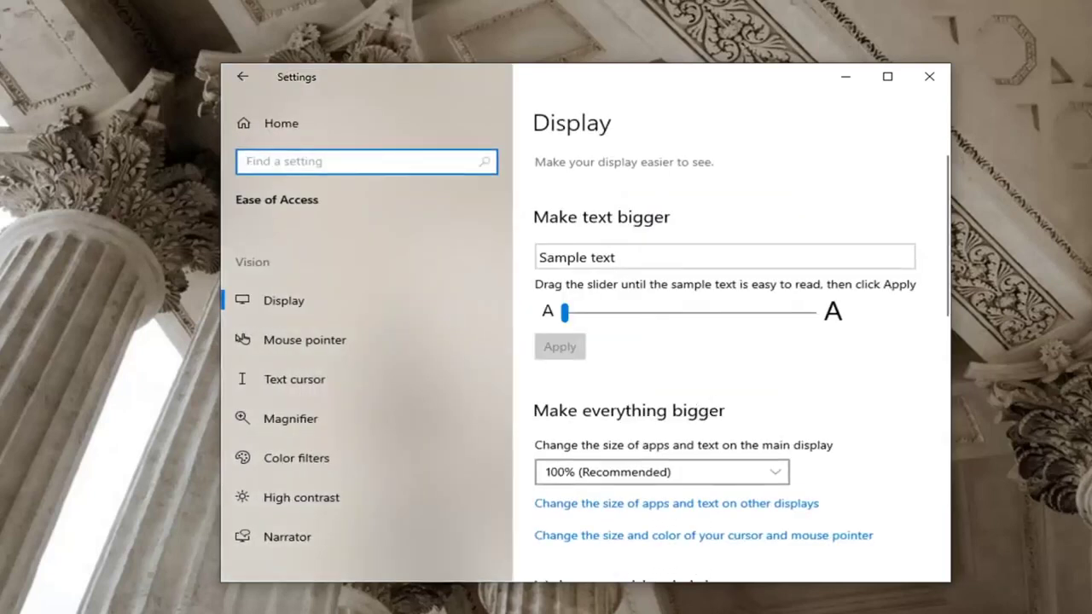
{"action": "left_click", "coordinate": [324, 307]}
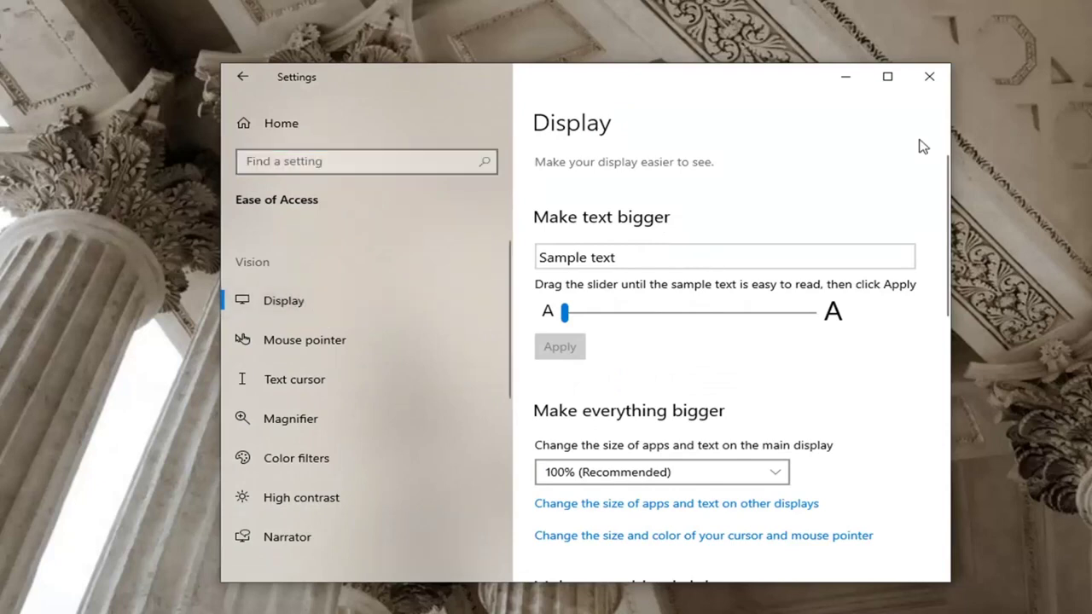
Step: Follow Additional display settings back to System Display, showing 100% (Recommended) scaling
{"action": "scroll", "coordinate": [751, 277], "scroll_direction": "down", "scroll_amount": 1}
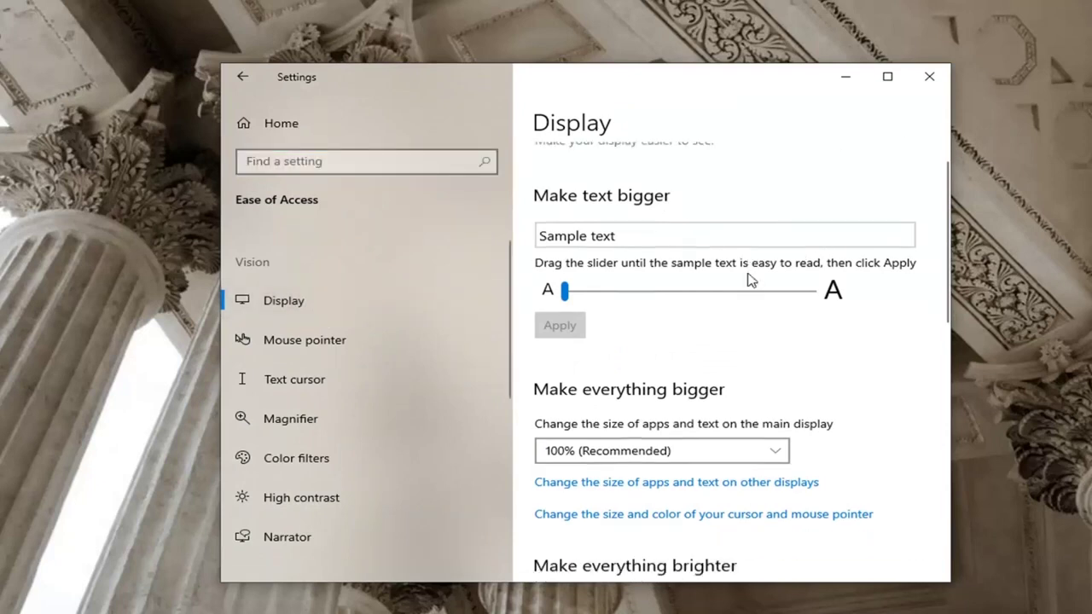
{"action": "scroll", "coordinate": [877, 332], "scroll_direction": "down", "scroll_amount": 2}
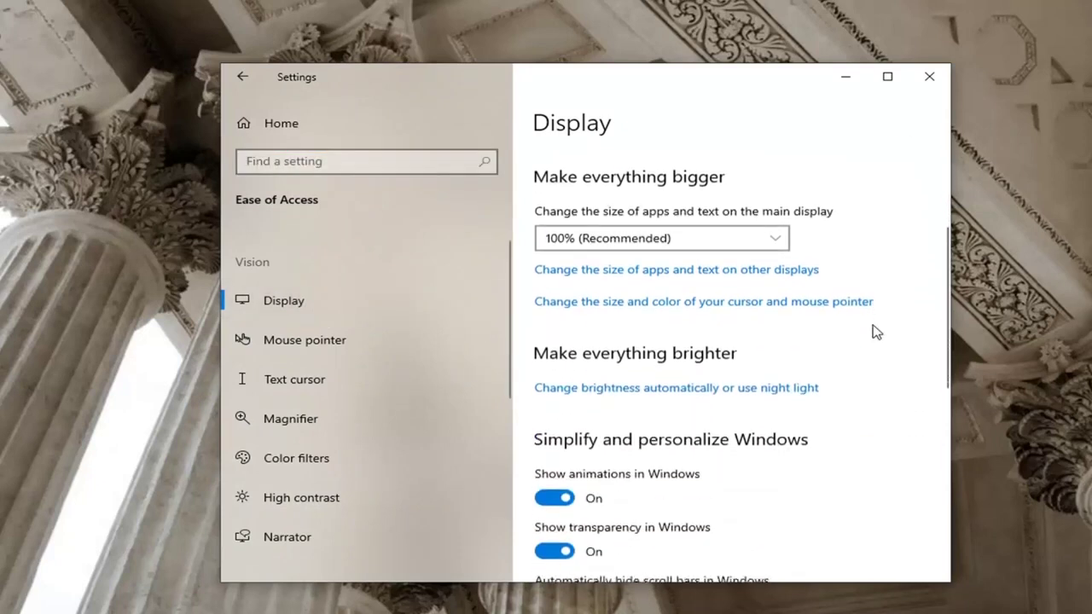
{"action": "scroll", "coordinate": [872, 333], "scroll_direction": "down", "scroll_amount": 2}
{"action": "scroll", "coordinate": [871, 332], "scroll_direction": "down", "scroll_amount": 2}
{"action": "scroll", "coordinate": [871, 333], "scroll_direction": "down", "scroll_amount": 2}
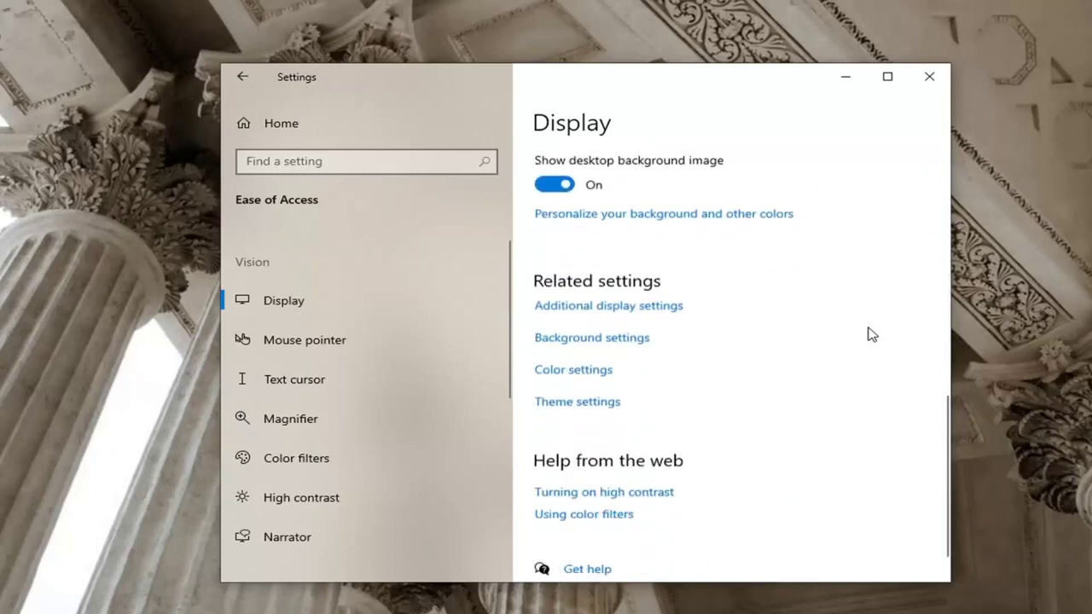
{"action": "left_click", "coordinate": [596, 307]}
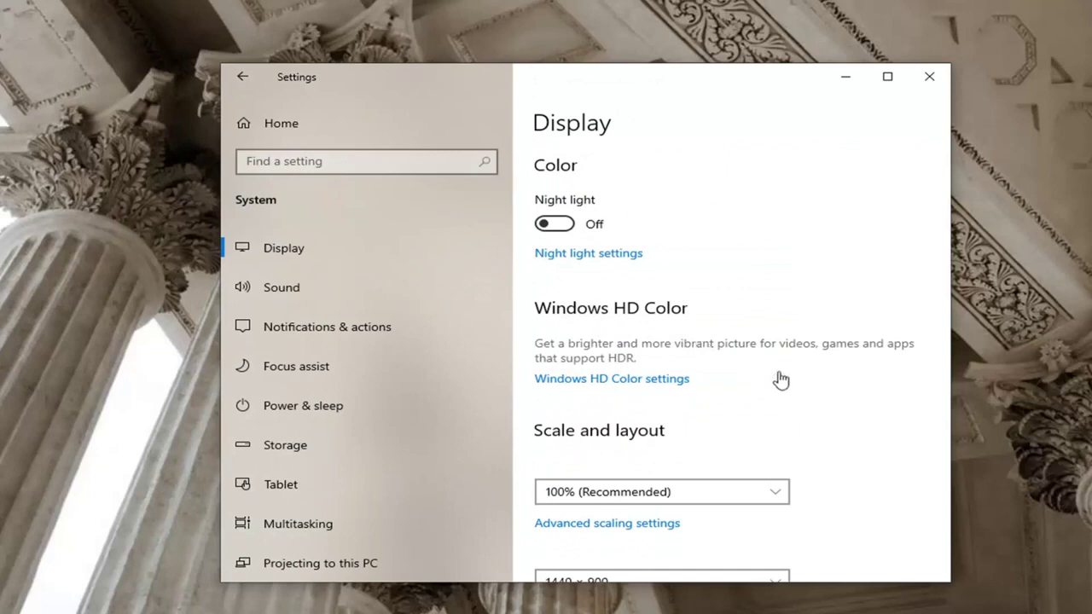
{"action": "scroll", "coordinate": [780, 379], "scroll_direction": "down", "scroll_amount": 2}
{"action": "scroll", "coordinate": [819, 392], "scroll_direction": "down", "scroll_amount": 2}
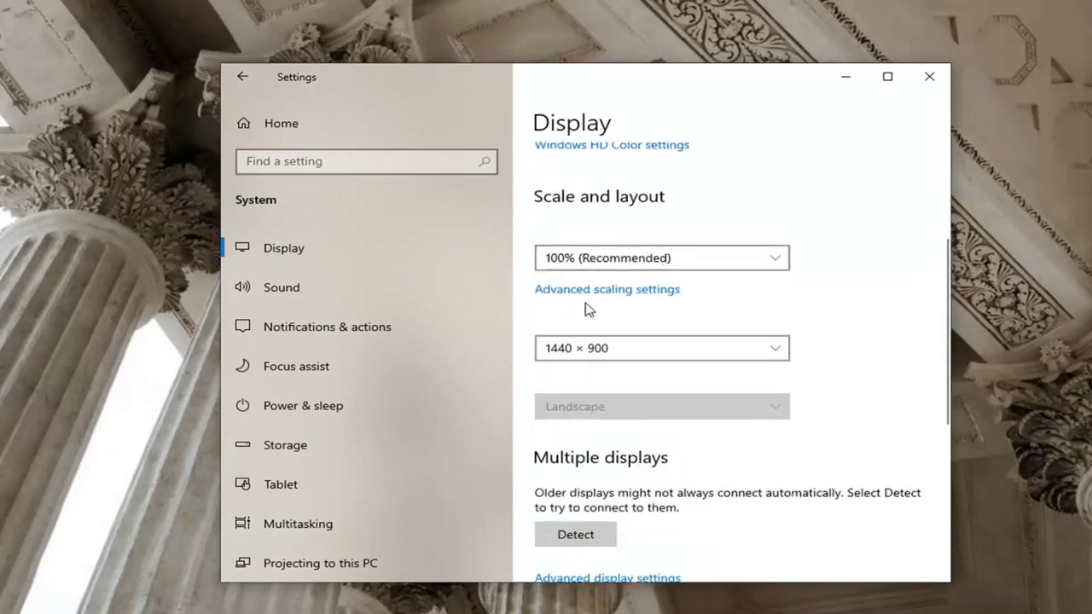
{"action": "left_click", "coordinate": [679, 260]}
{"action": "left_click", "coordinate": [750, 230]}
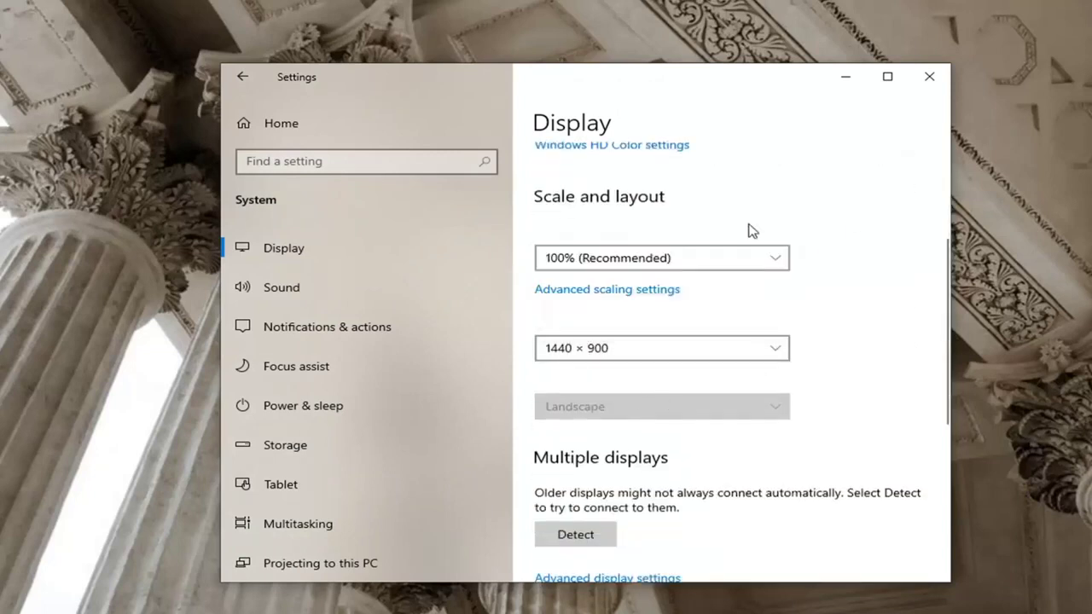
{"action": "left_click", "coordinate": [614, 258]}
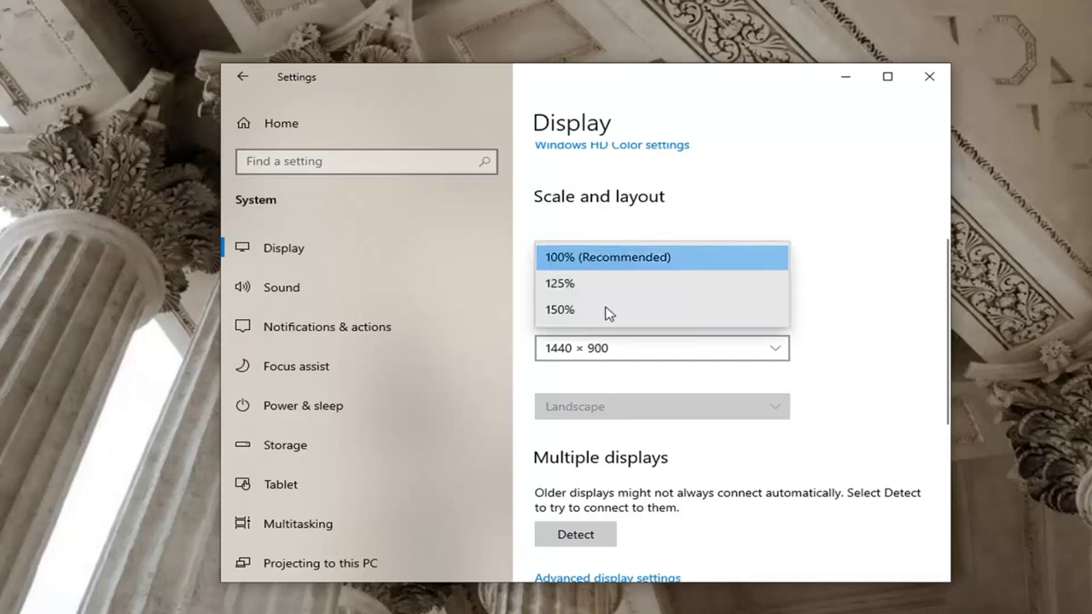
{"action": "left_click", "coordinate": [914, 244]}
{"action": "left_click", "coordinate": [695, 353]}
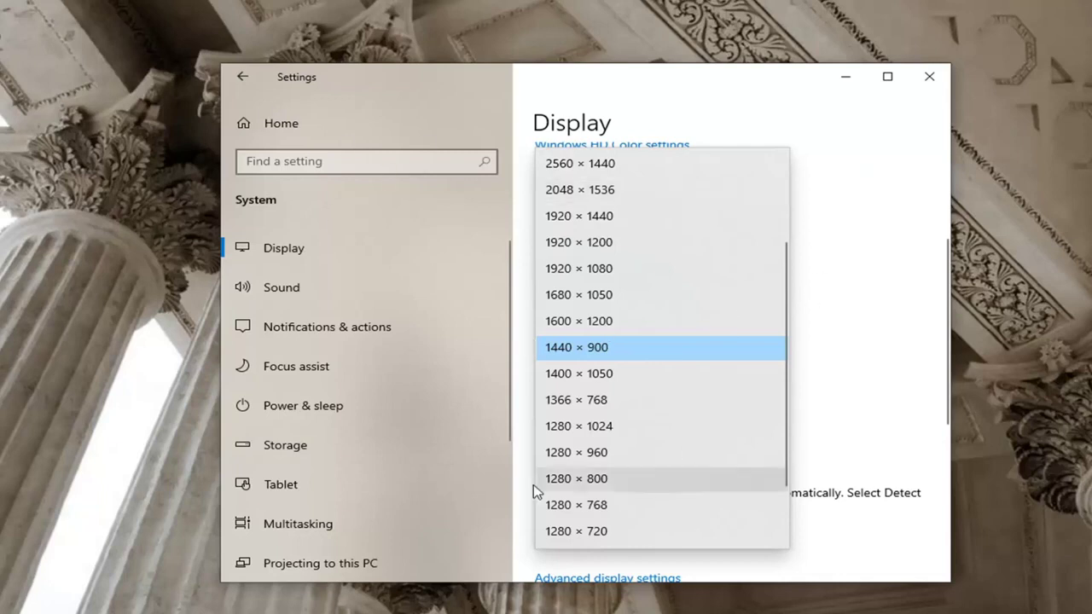
{"action": "left_click", "coordinate": [702, 373]}
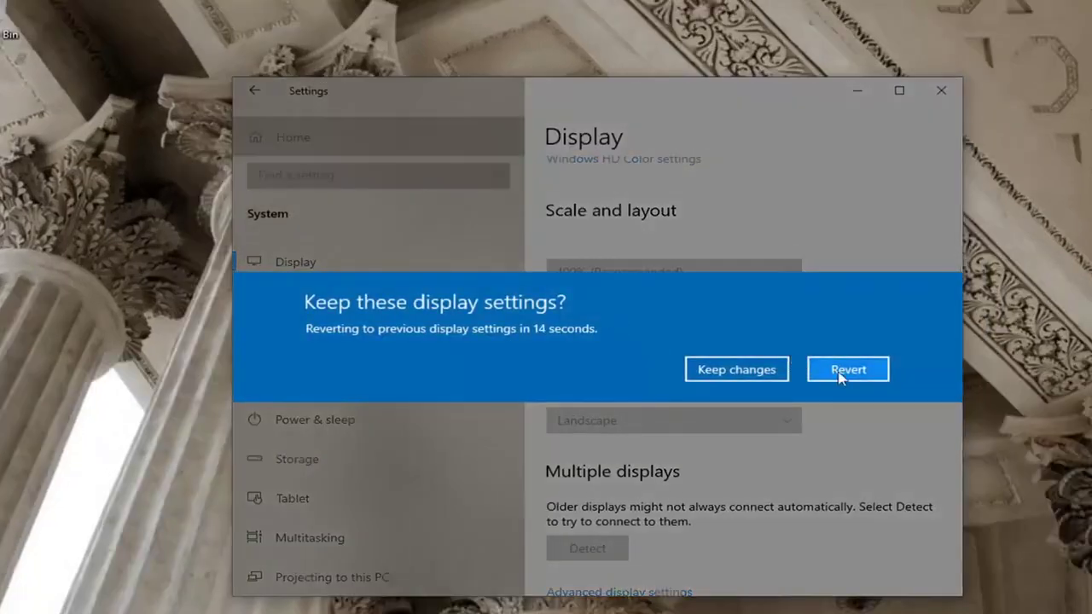
{"action": "left_click", "coordinate": [842, 370]}
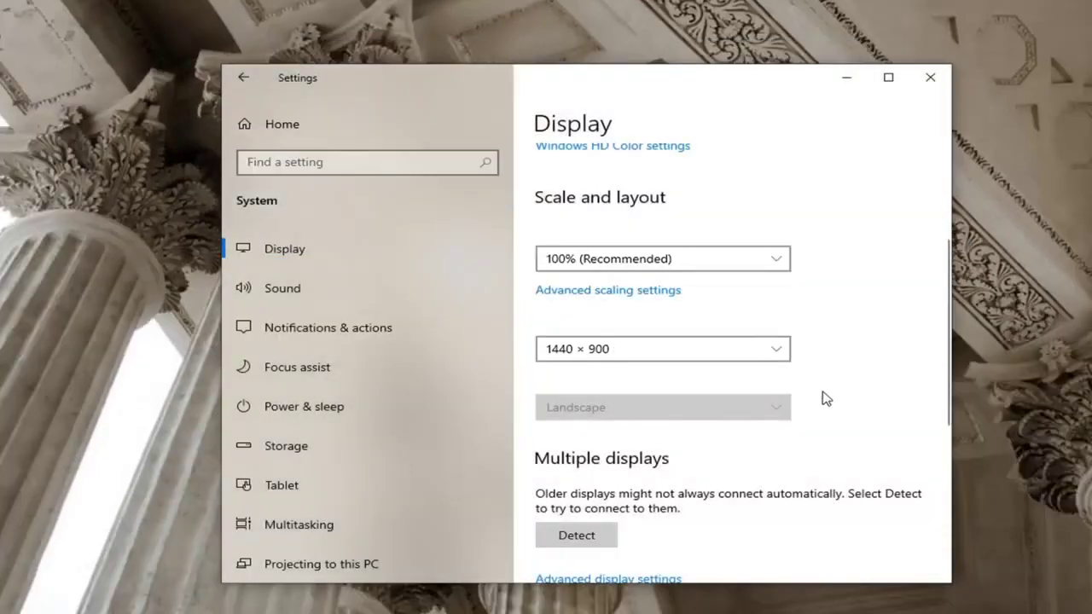
{"action": "scroll", "coordinate": [823, 395], "scroll_direction": "down", "scroll_amount": 2}
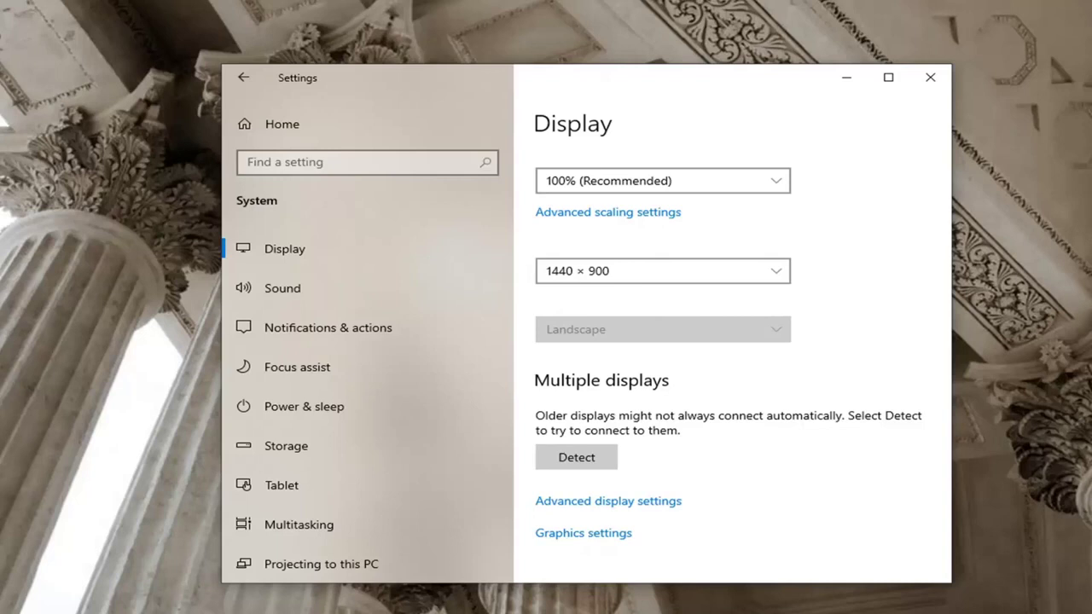
{"action": "left_click", "coordinate": [576, 459]}
{"action": "scroll", "coordinate": [755, 333], "scroll_direction": "down", "scroll_amount": 2}
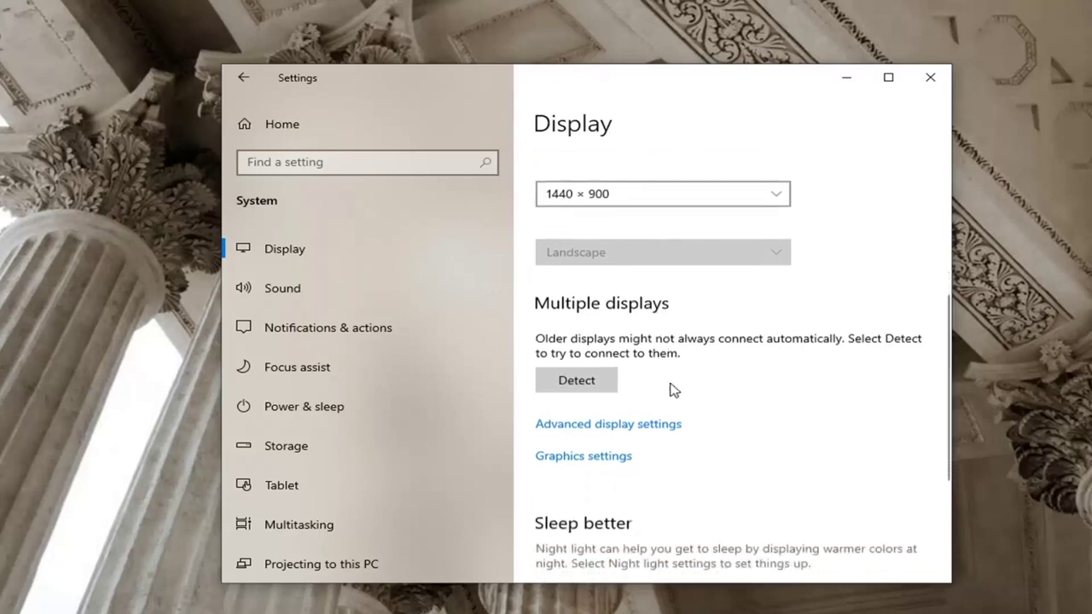
Step: Check the Display 1 adapter's Monitor refresh rate, keeping 60 Hertz, and close the properties
{"action": "left_click", "coordinate": [628, 425]}
{"action": "scroll", "coordinate": [512, 400], "scroll_direction": "down", "scroll_amount": 2}
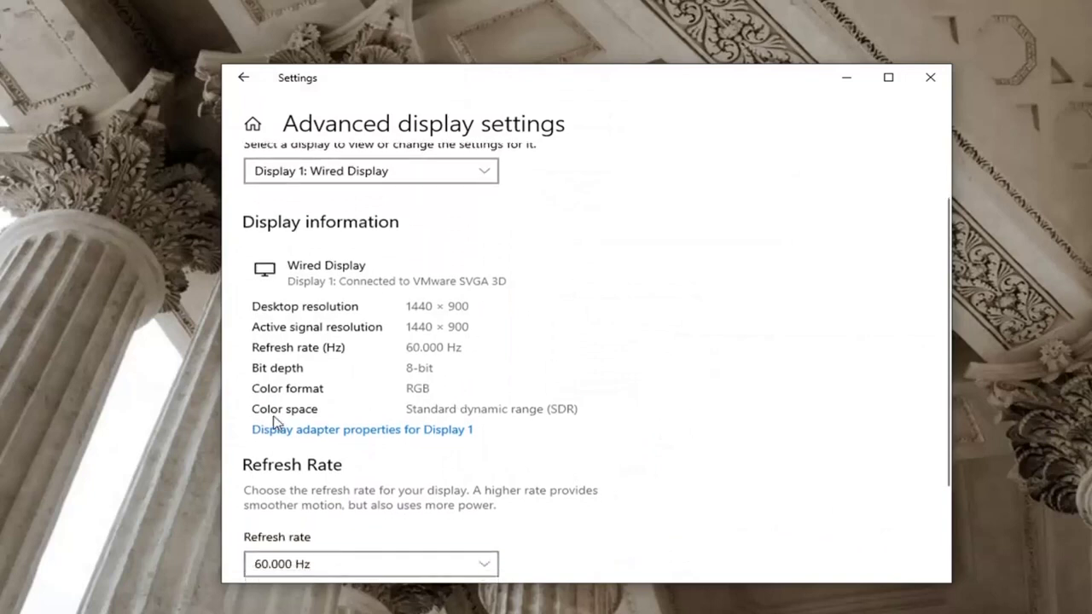
{"action": "left_click", "coordinate": [409, 431]}
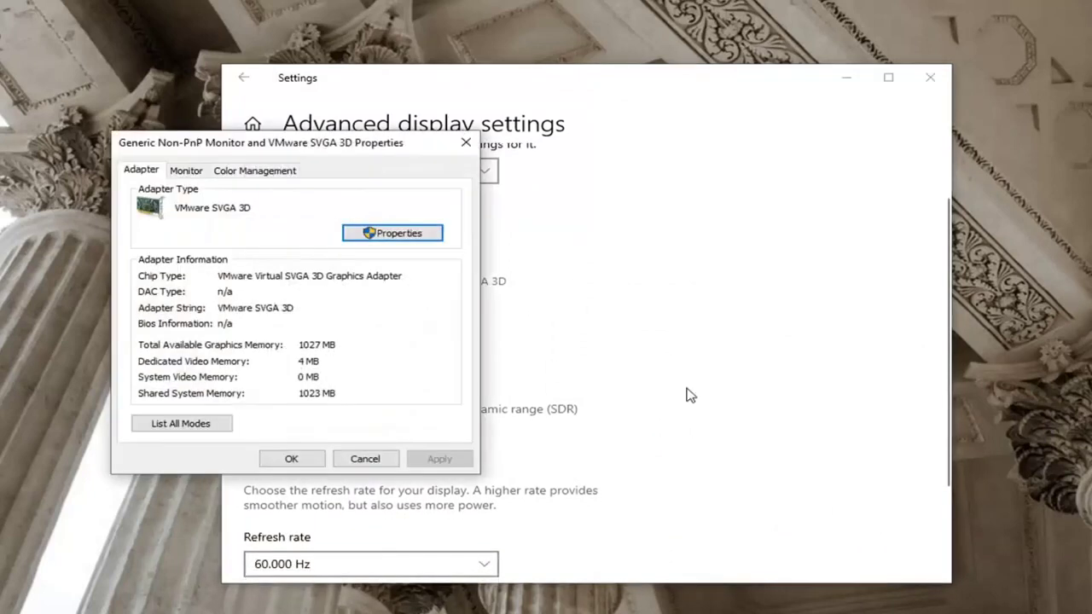
{"action": "left_click_drag", "start_coordinate": [274, 146], "coordinate": [520, 168]}
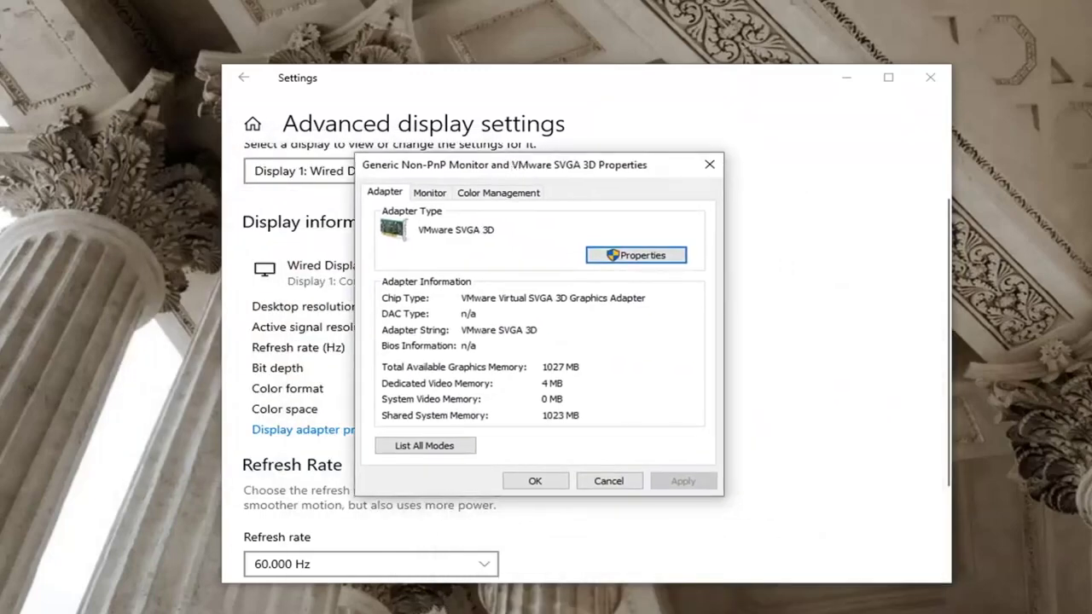
{"action": "left_click", "coordinate": [433, 193]}
{"action": "left_click", "coordinate": [653, 329]}
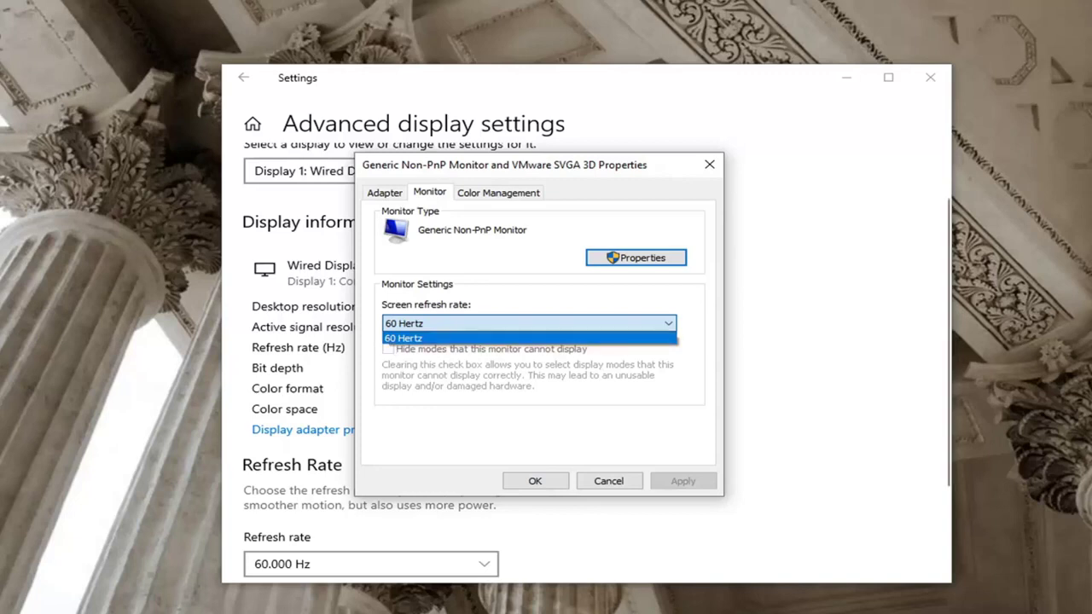
{"action": "left_click", "coordinate": [403, 338]}
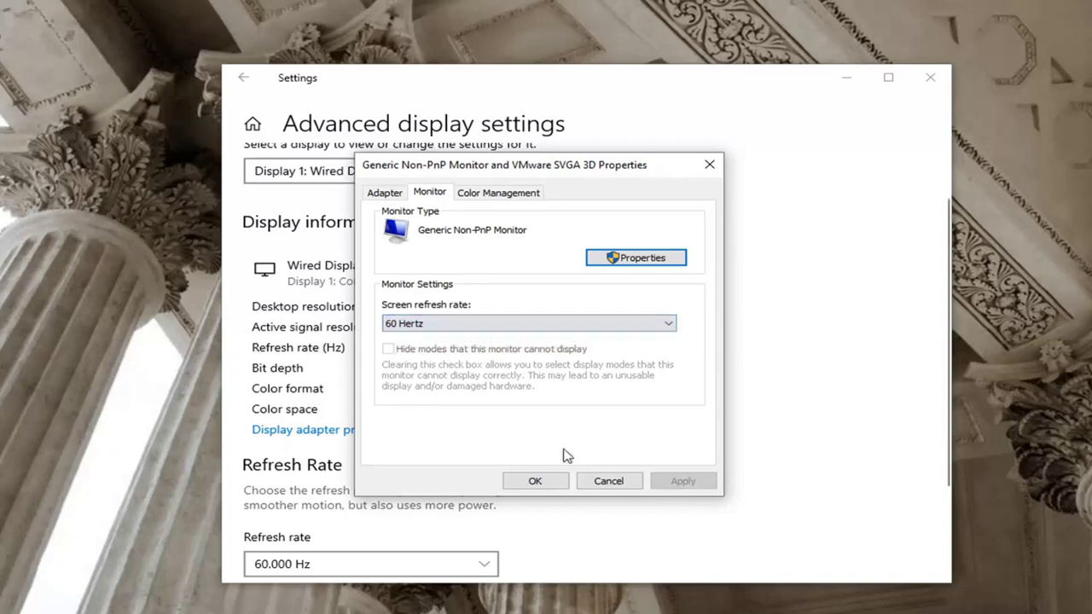
{"action": "left_click", "coordinate": [535, 481]}
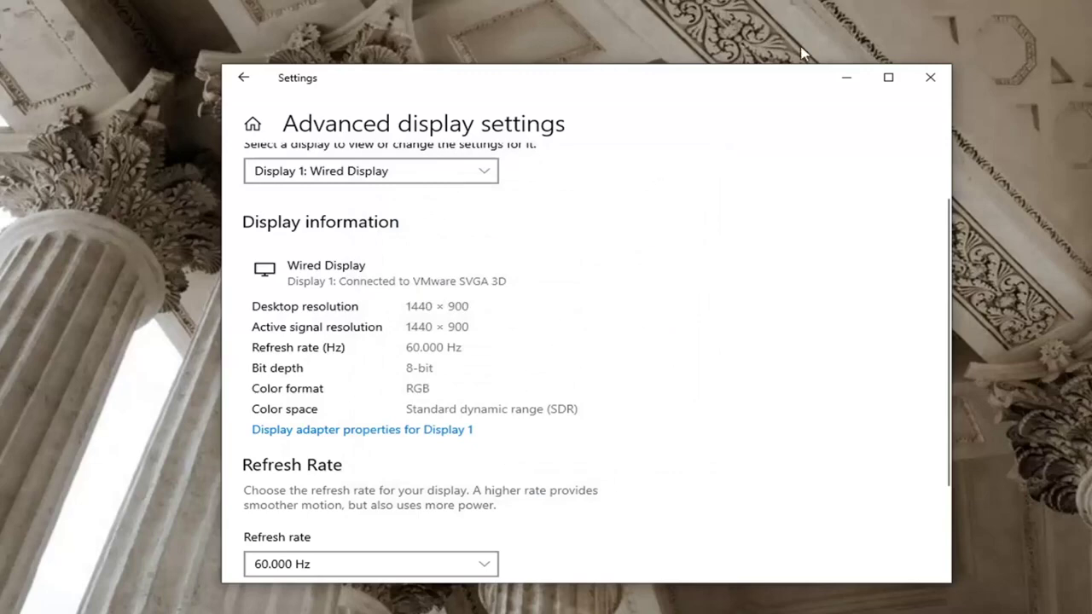